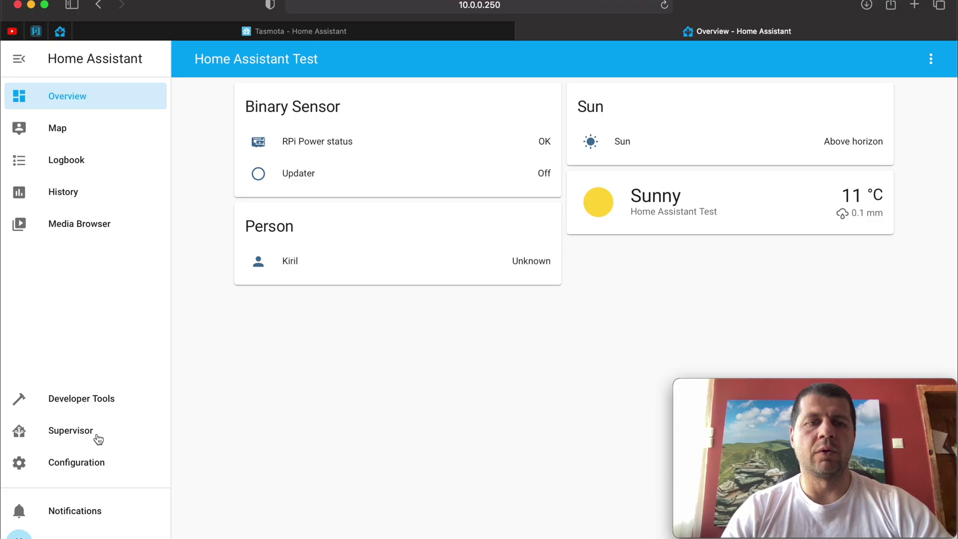
Search the Supervisor Add-on Store for 'mosq' and open the Mosquitto broker add-on
left_click(97, 434)
left_click(507, 61)
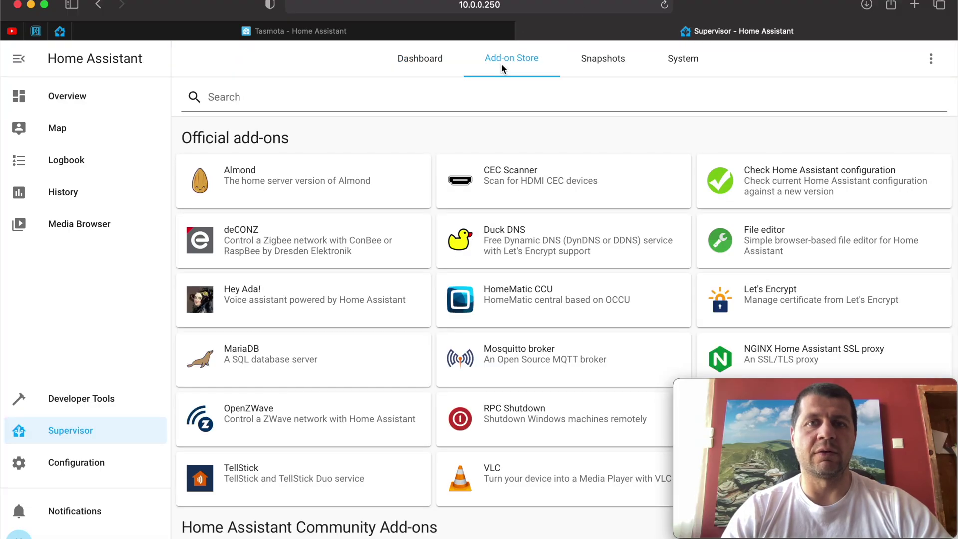
left_click(391, 104)
type("mosq")
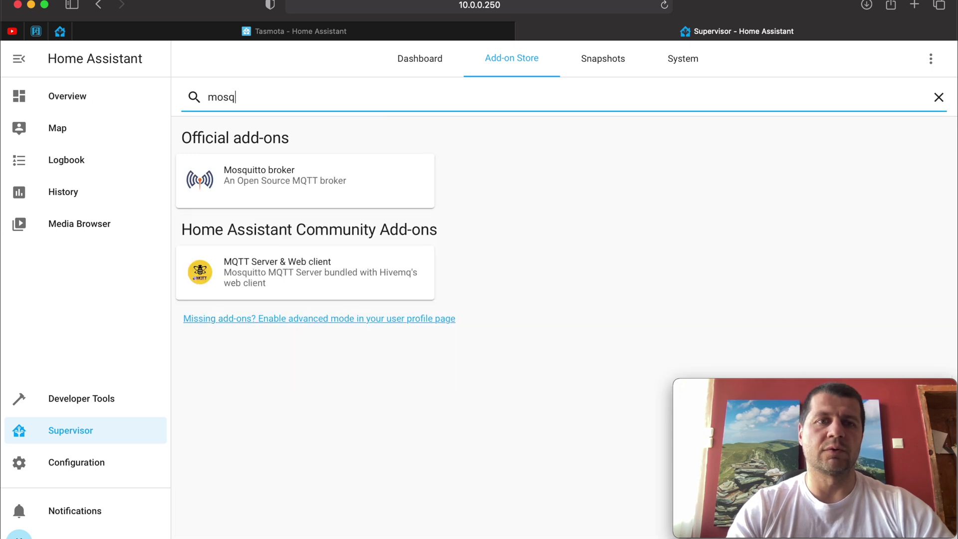
left_click(281, 180)
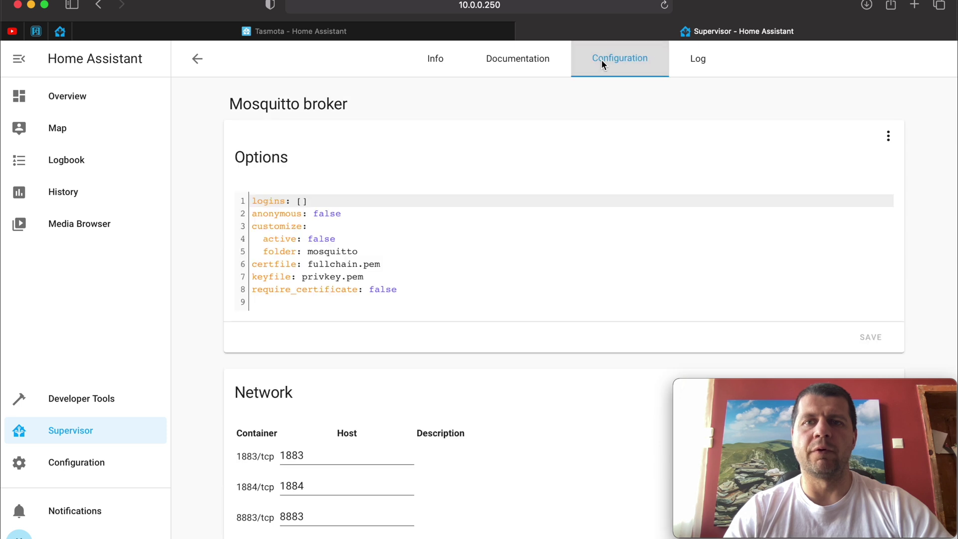
Paste a username and password login under logins, delete the [] brackets, and save the options
scroll(477, 135, "down", 2)
left_click(322, 158)
key("Return")
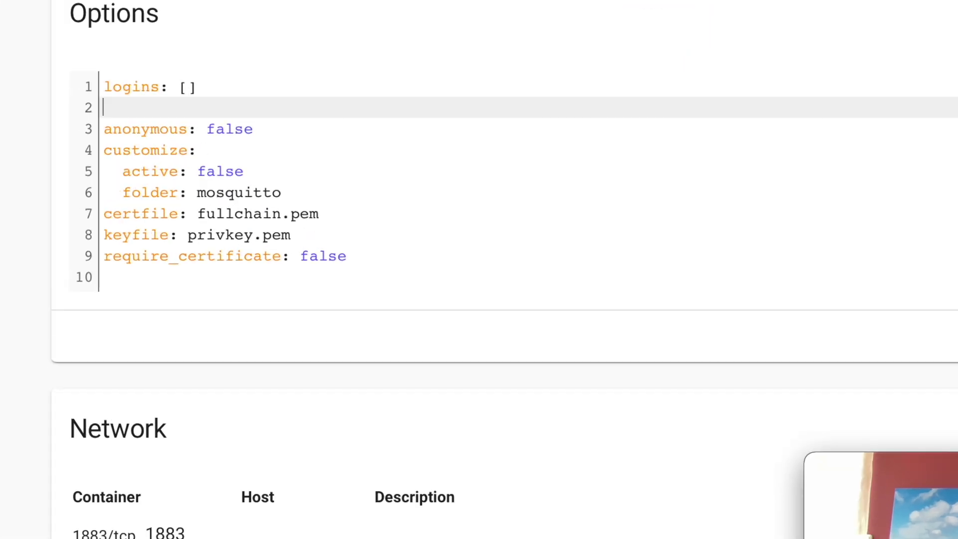
key("ctrl+v")
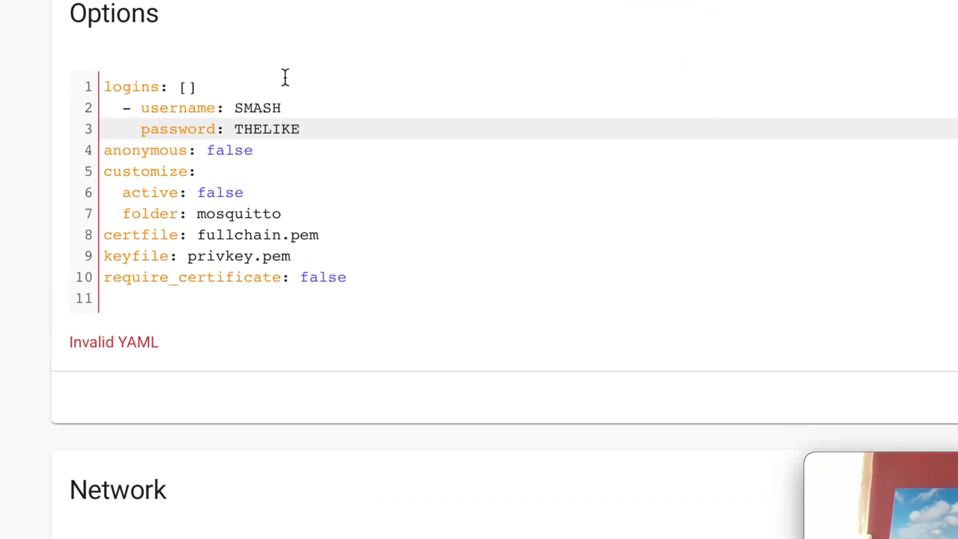
left_click(216, 88)
key("BackSpace")
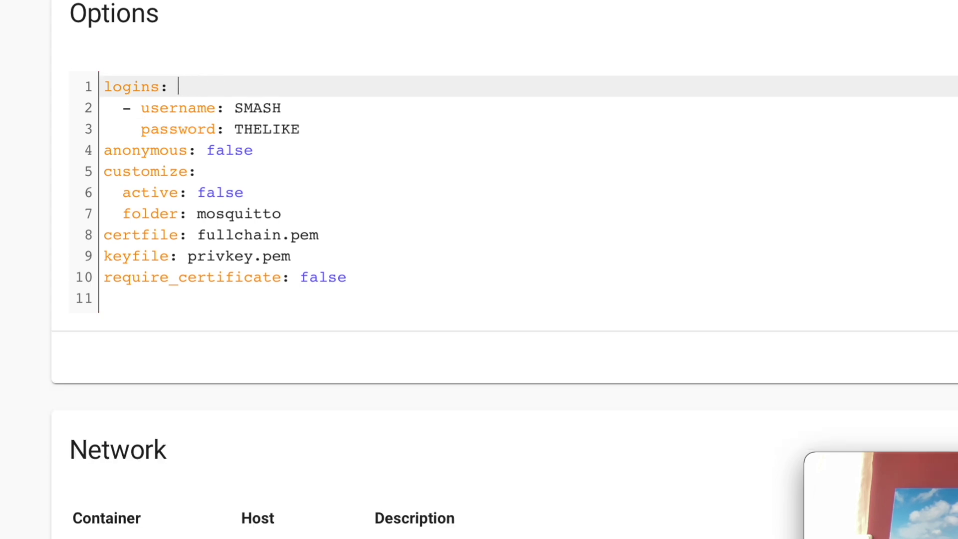
left_click(266, 107)
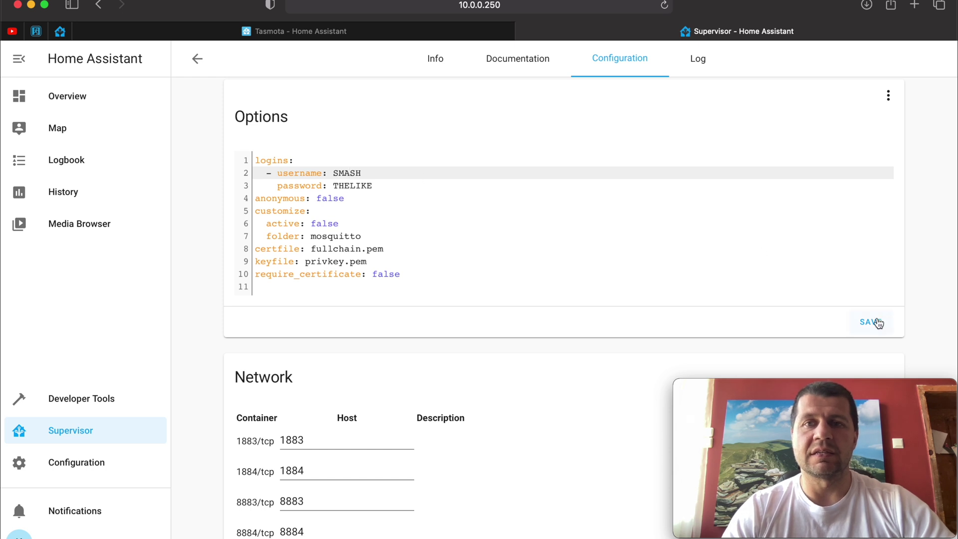
left_click(870, 322)
Start the Mosquitto broker from its Info page so it runs as core-mosquitto
left_click(435, 60)
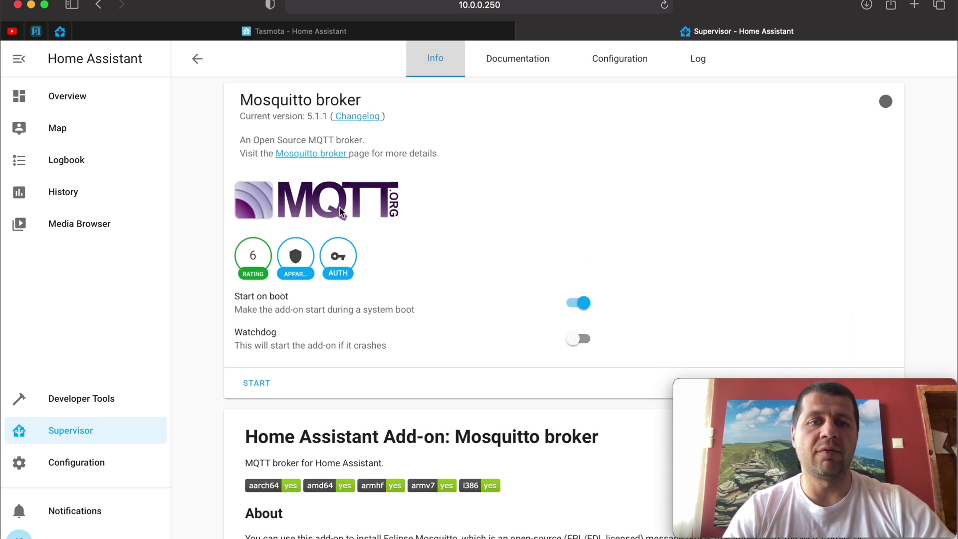
left_click(255, 394)
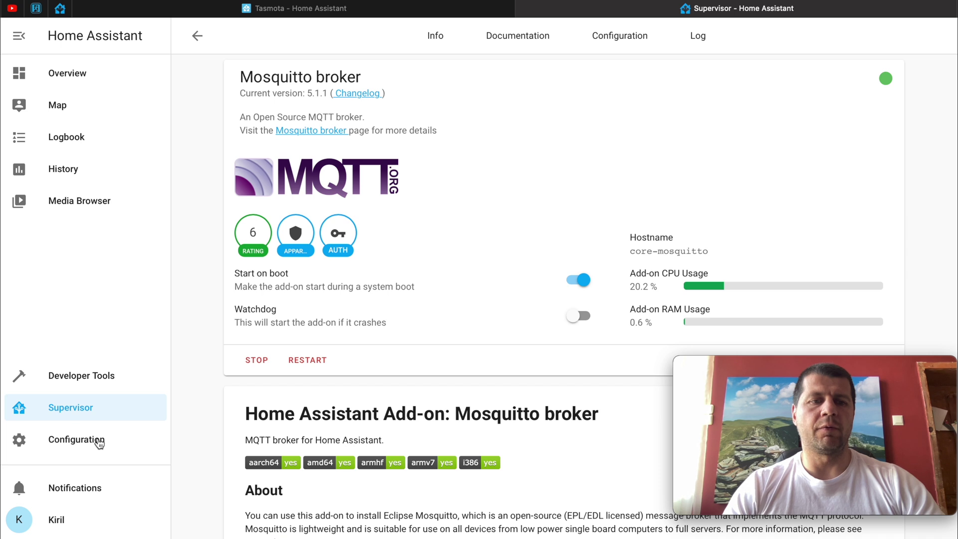
Add the MQTT integration via search 'mq', using the discovered broker with discovery enabled
left_click(100, 442)
left_click(598, 145)
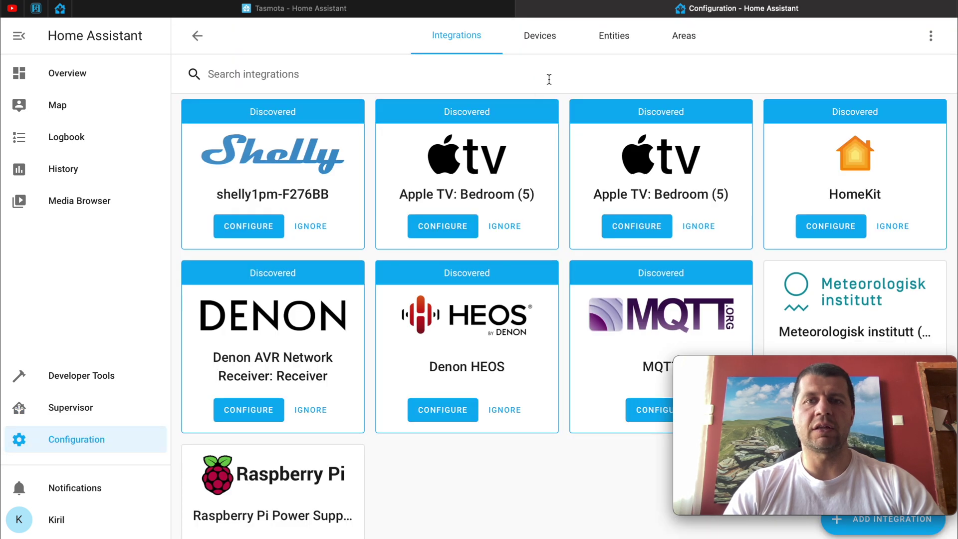
scroll(504, 267, "down", 2)
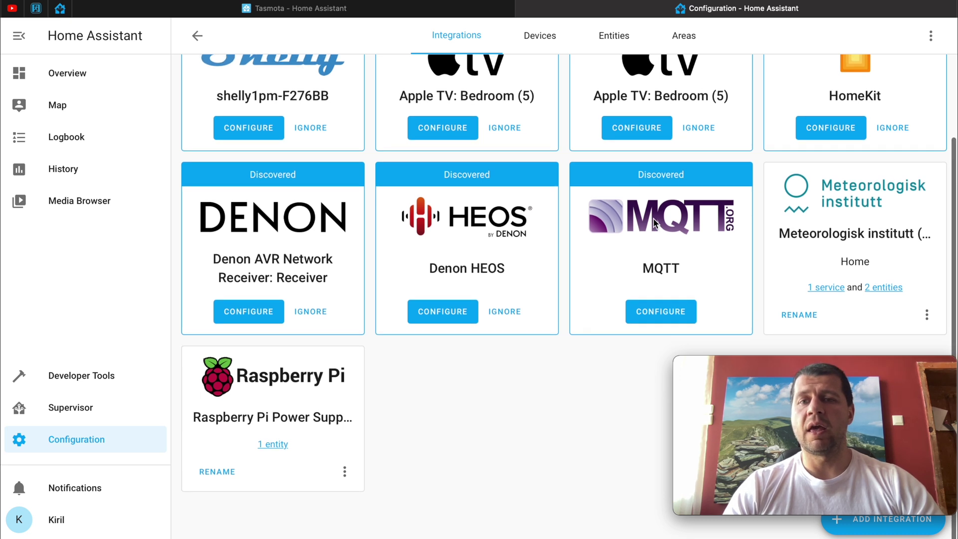
left_click(901, 530)
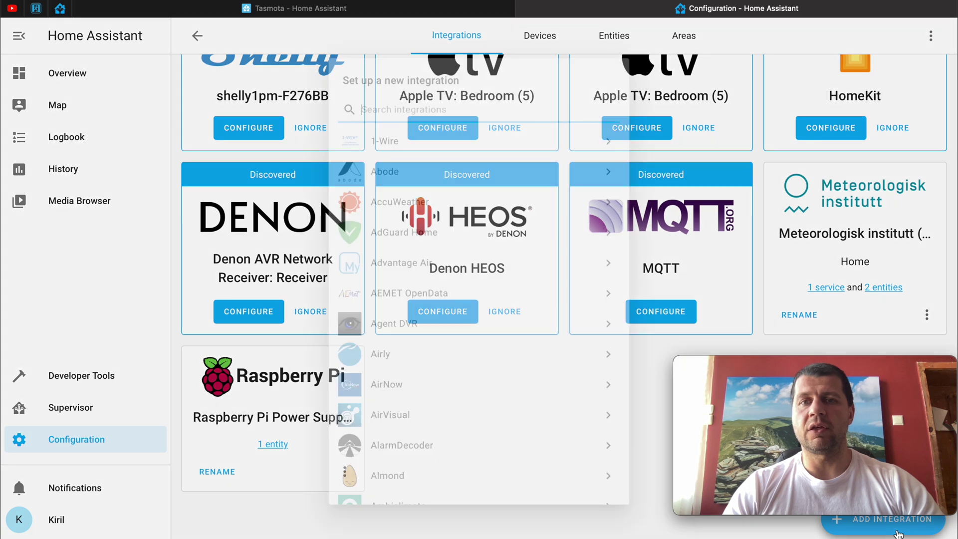
type("mqtt")
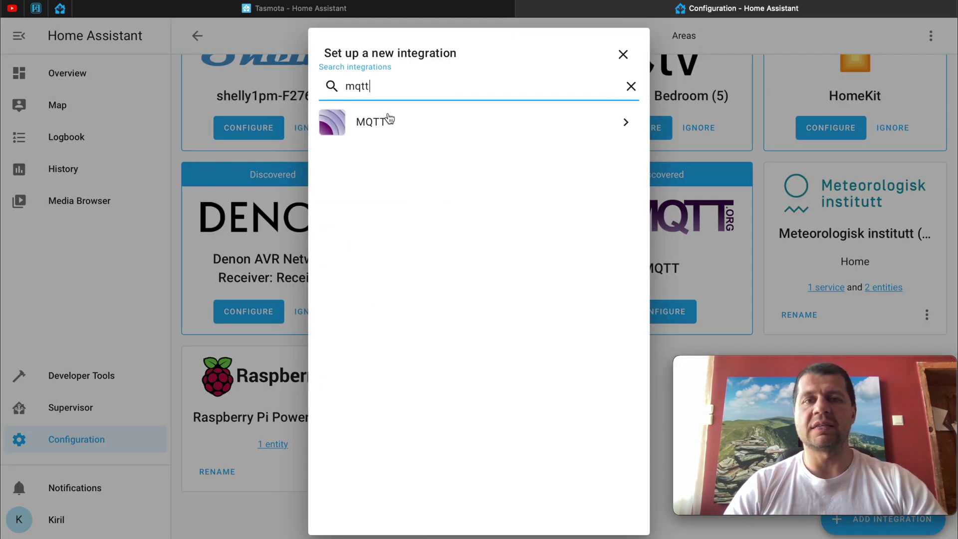
left_click(378, 137)
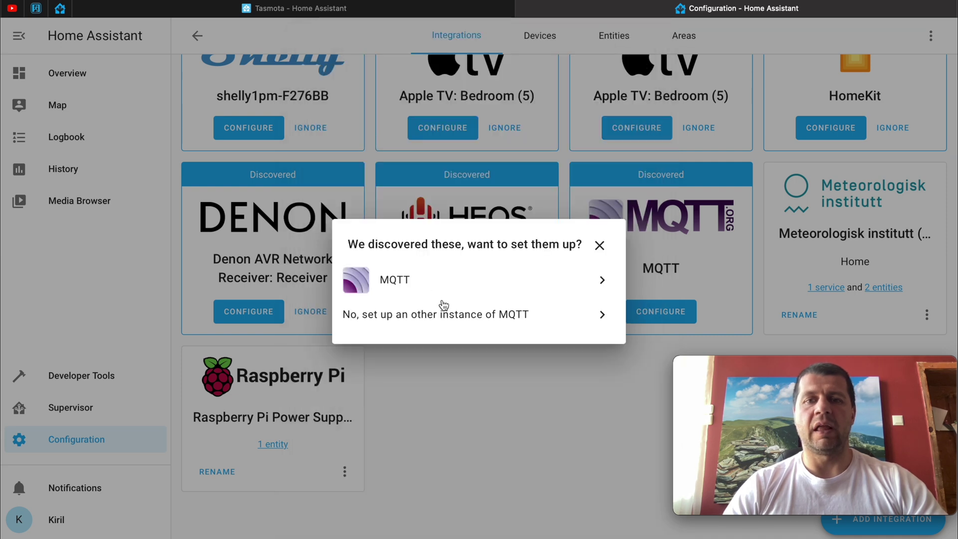
left_click(549, 281)
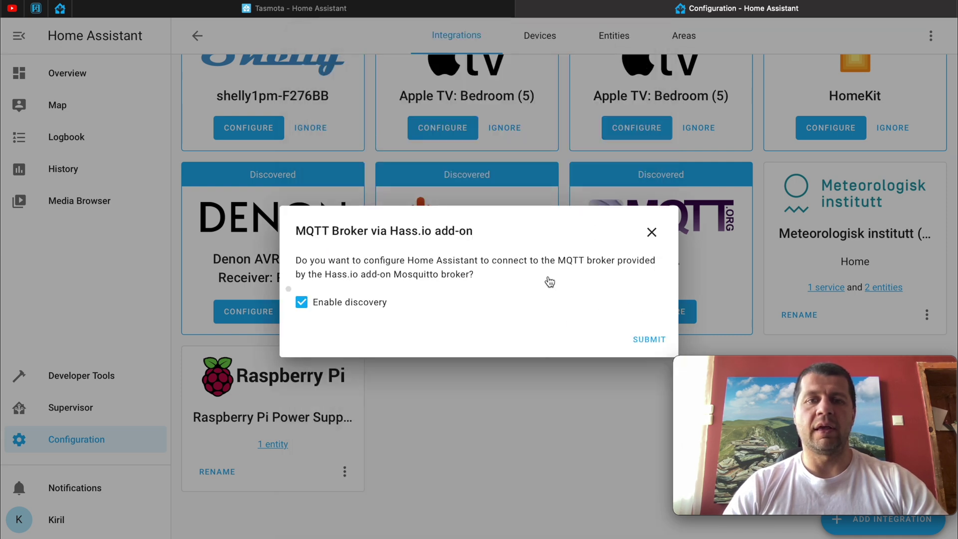
left_click(648, 340)
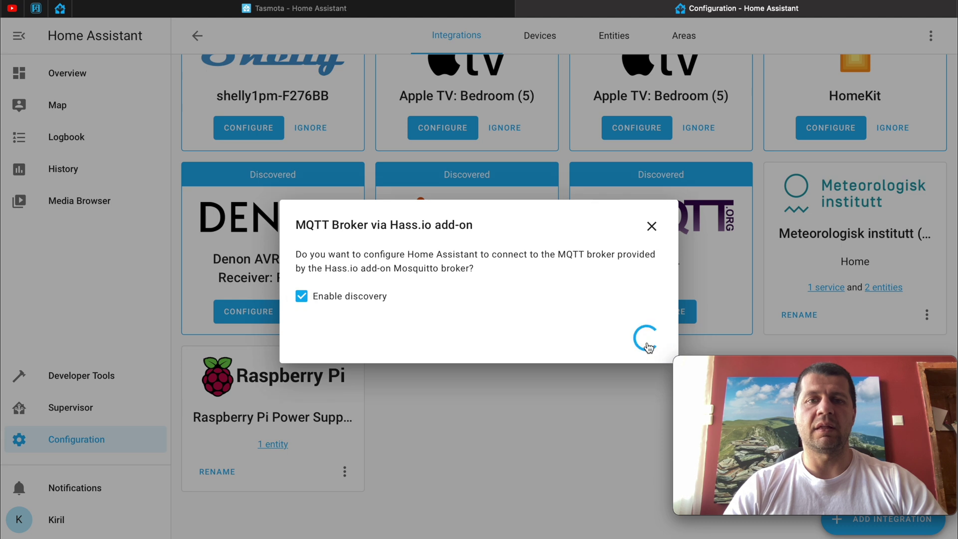
left_click(585, 318)
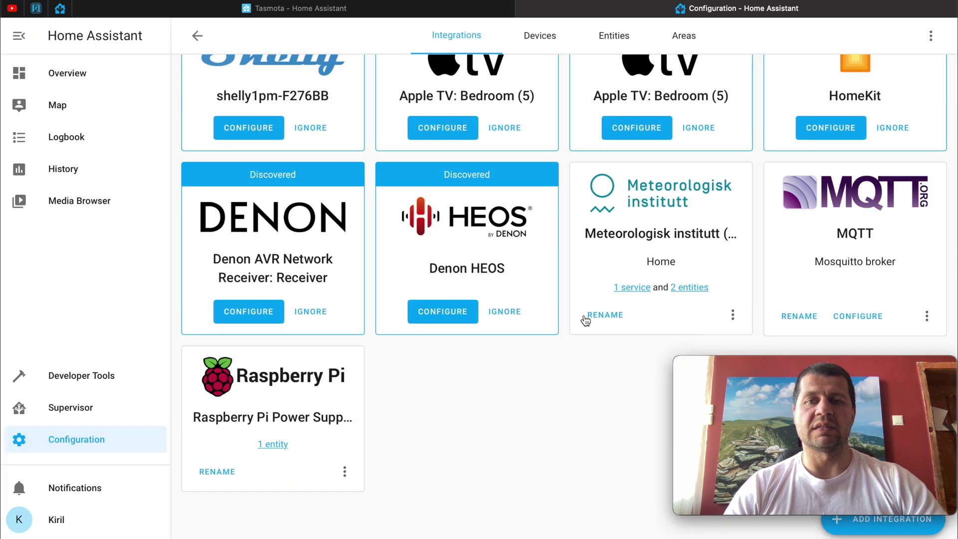
Scroll back to the top of the Home Assistant integrations page
scroll(838, 299, "up", 2)
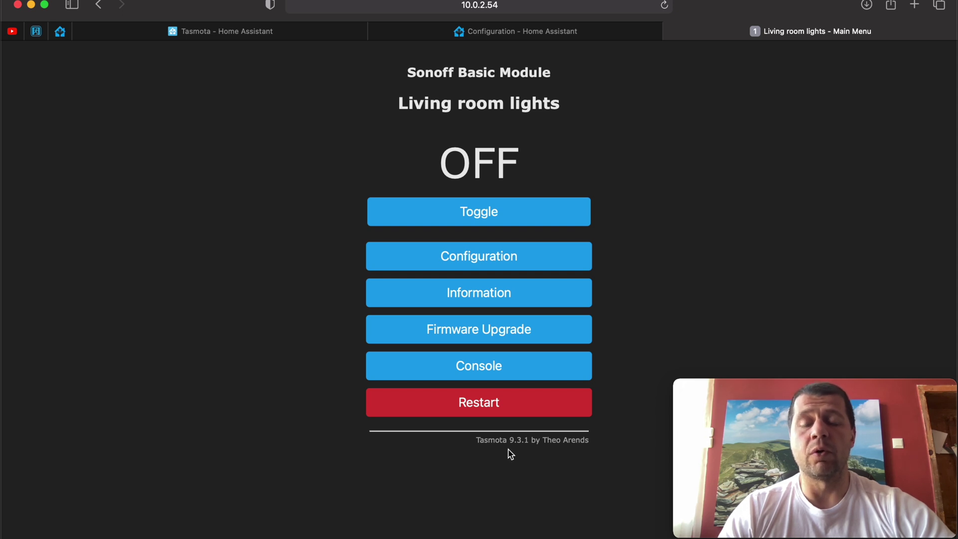
Set Tasmota MQTT to host 10.0.0.250, port 1883, with the broker's user and password, then save
left_click(528, 263)
left_click(488, 224)
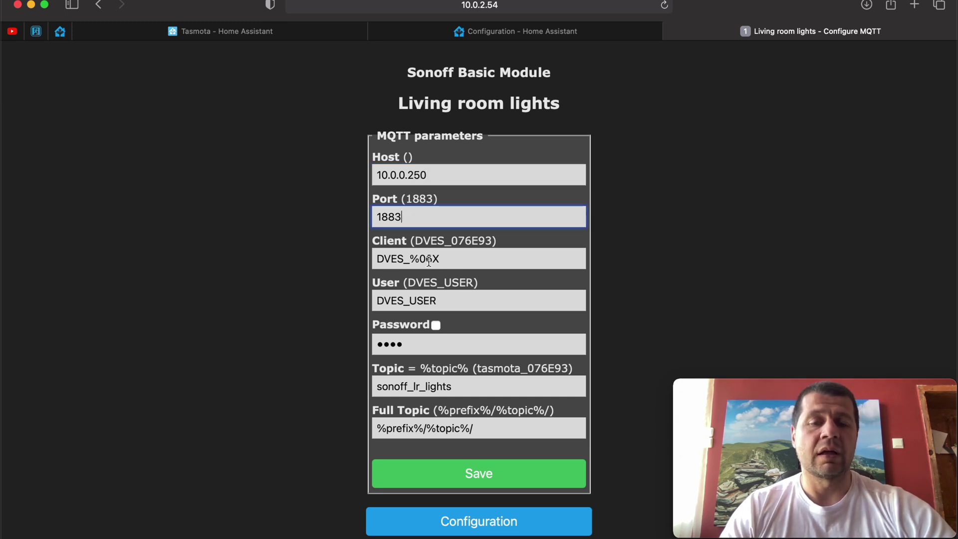
double_click(450, 298)
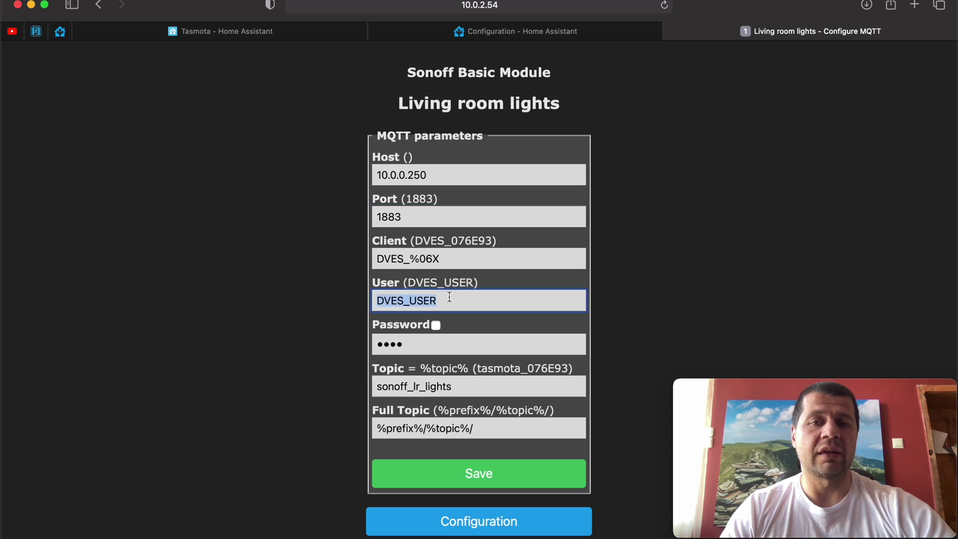
type("SMASH")
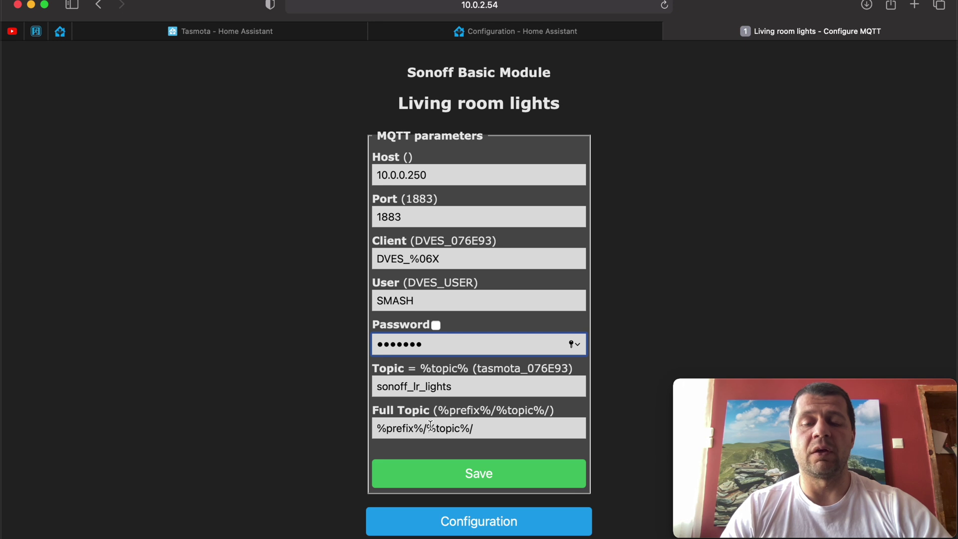
left_click(472, 476)
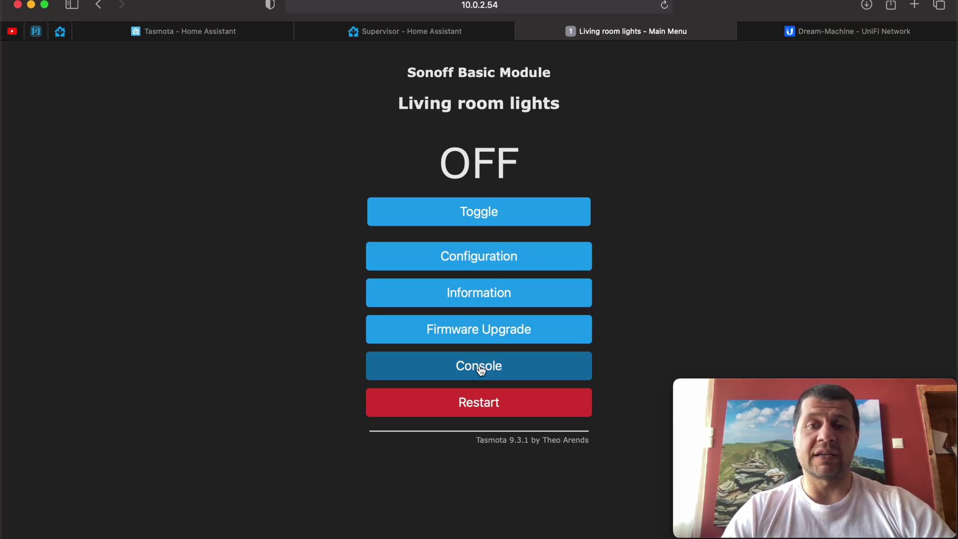
Run 'SetOption19 0' in the Tasmota console
left_click(518, 371)
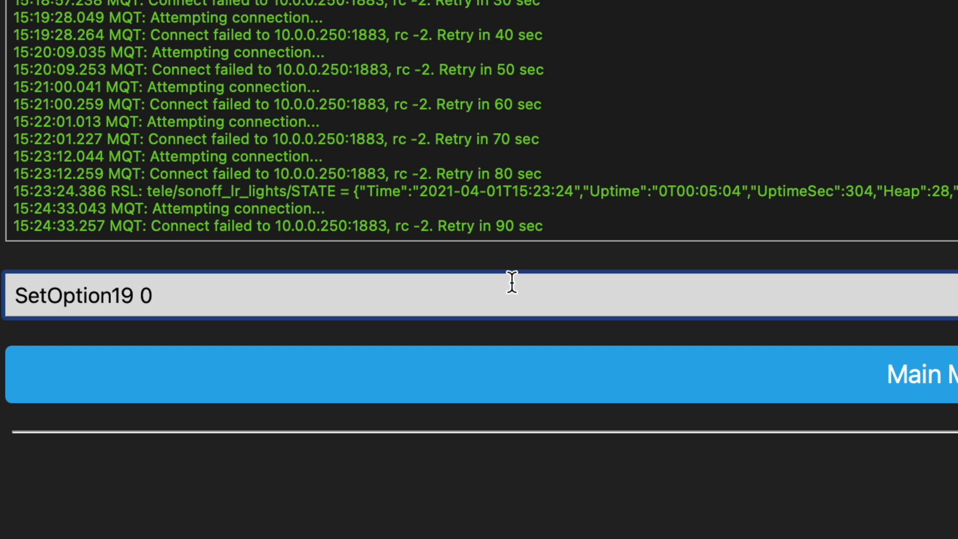
key("Return")
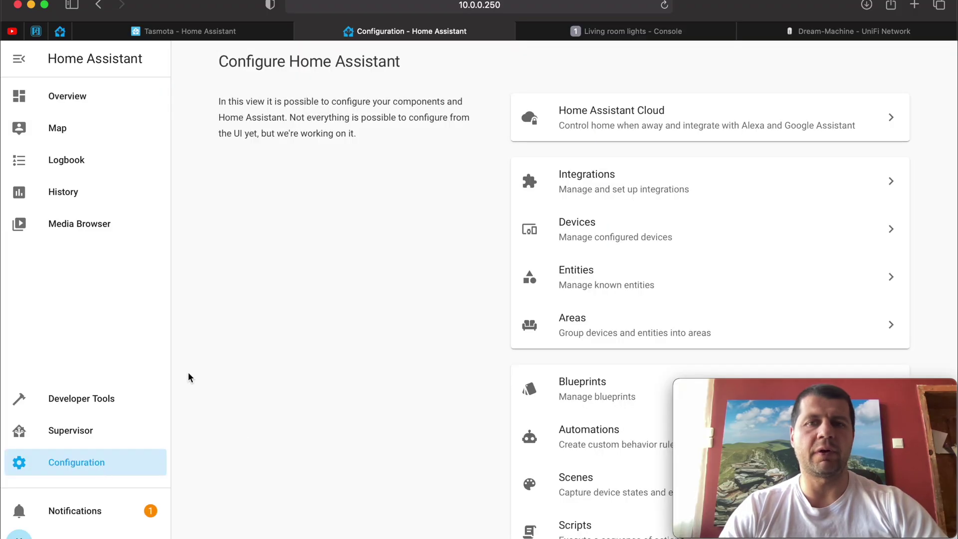
Scroll the integrations list to the discovered Tasmota card and start Add Integration
left_click(621, 179)
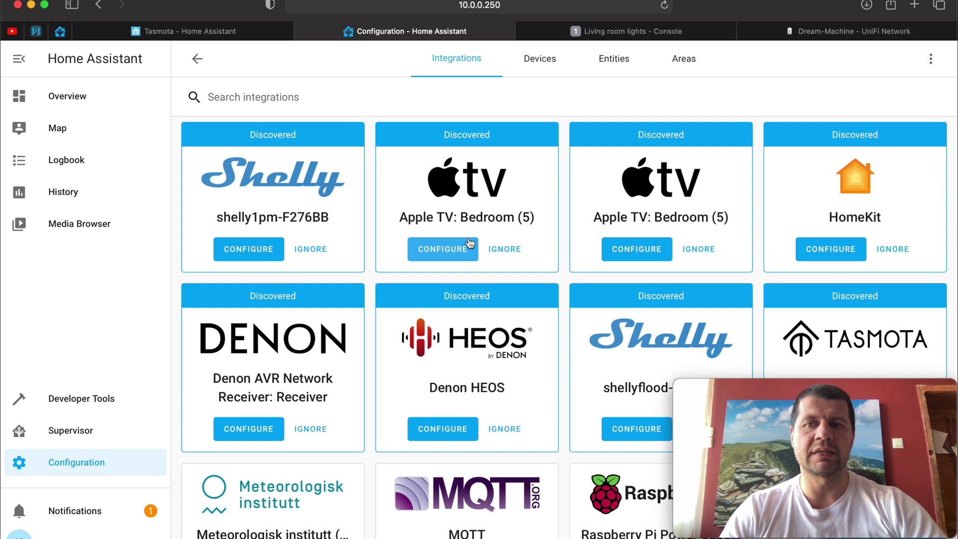
scroll(850, 241, "down", 3)
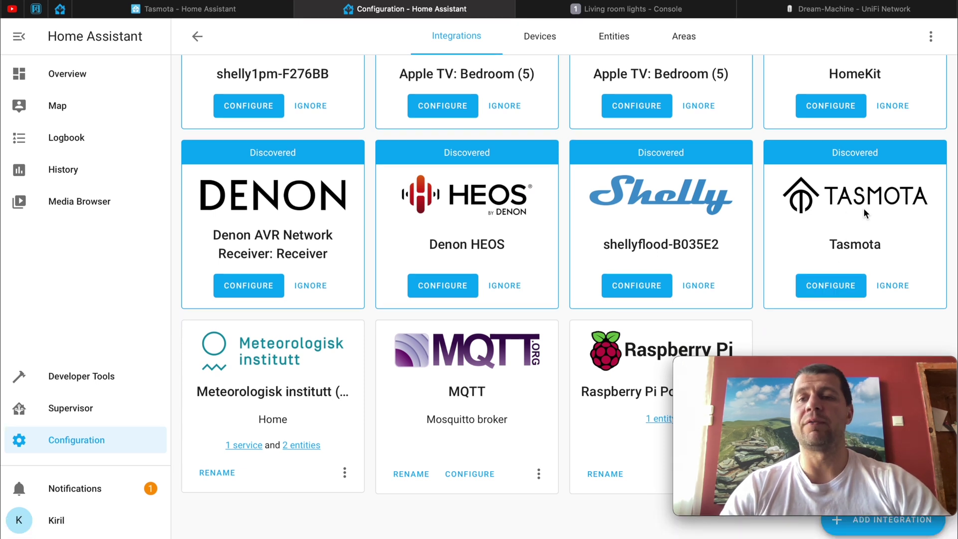
left_click(872, 529)
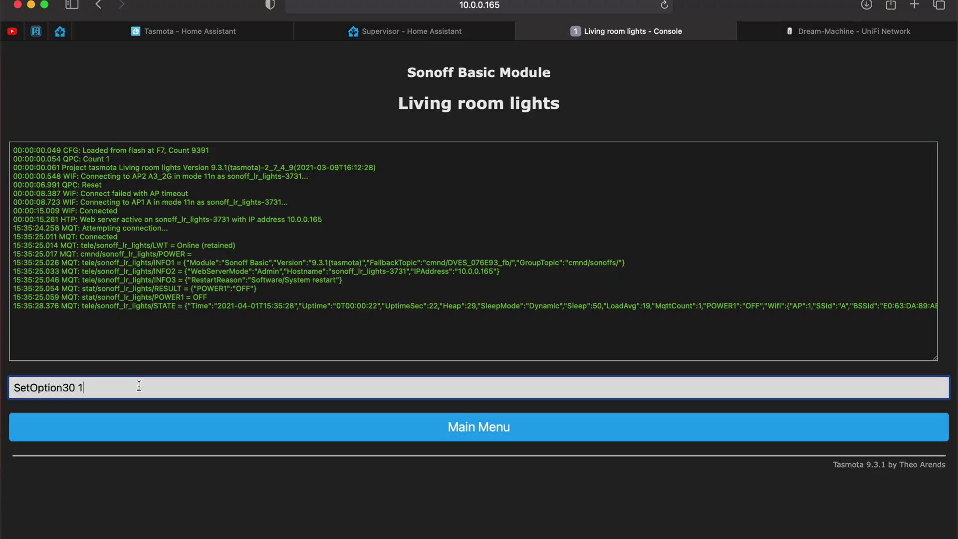
Correct the console command to 'SetOption30 1' and send it to the device
key("BackSpace")
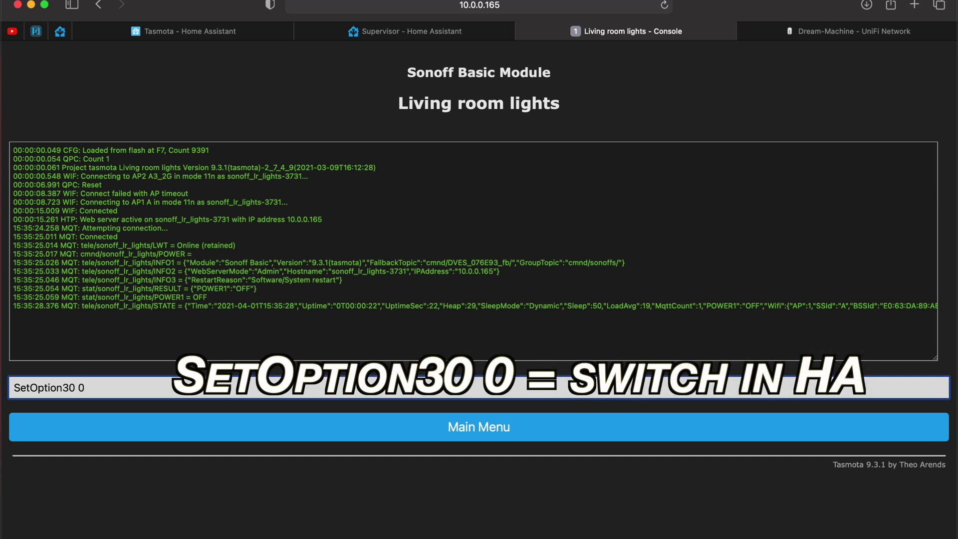
key("BackSpace")
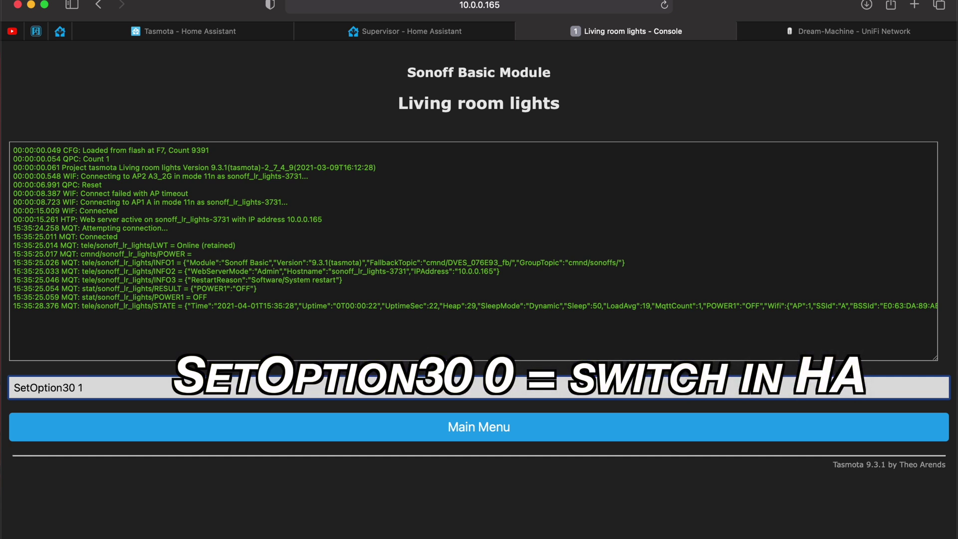
key("Return")
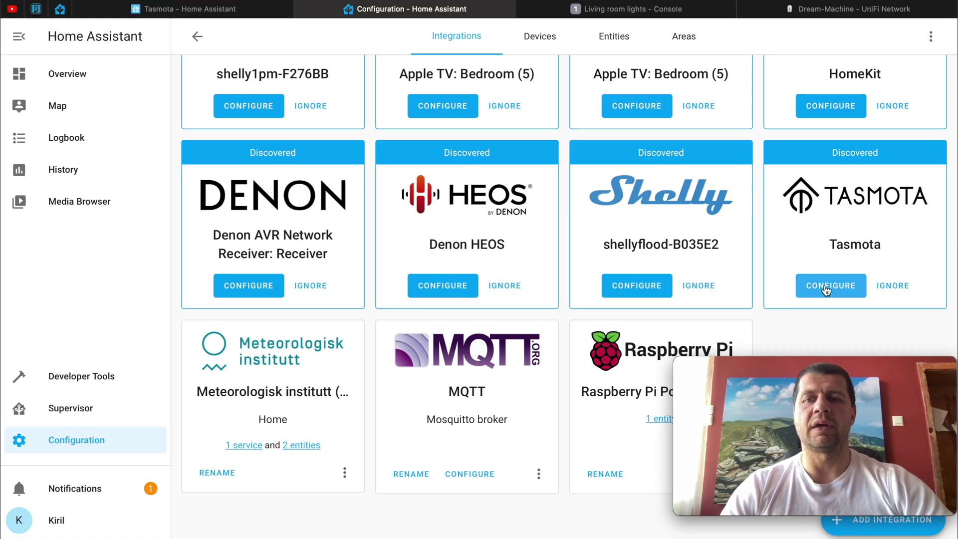
Configure the discovered Tasmota integration, then open its '1 device' list showing Living room lights
left_click(826, 289)
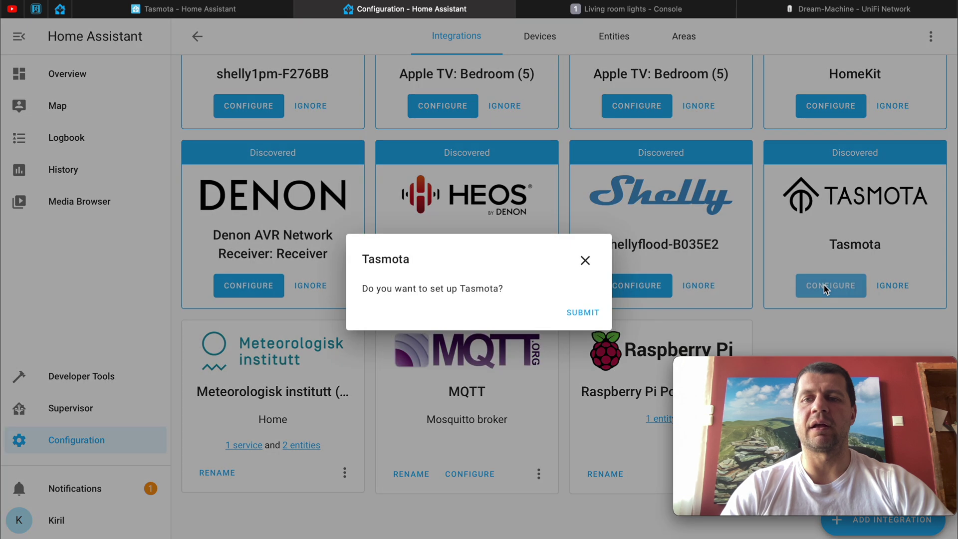
left_click(582, 312)
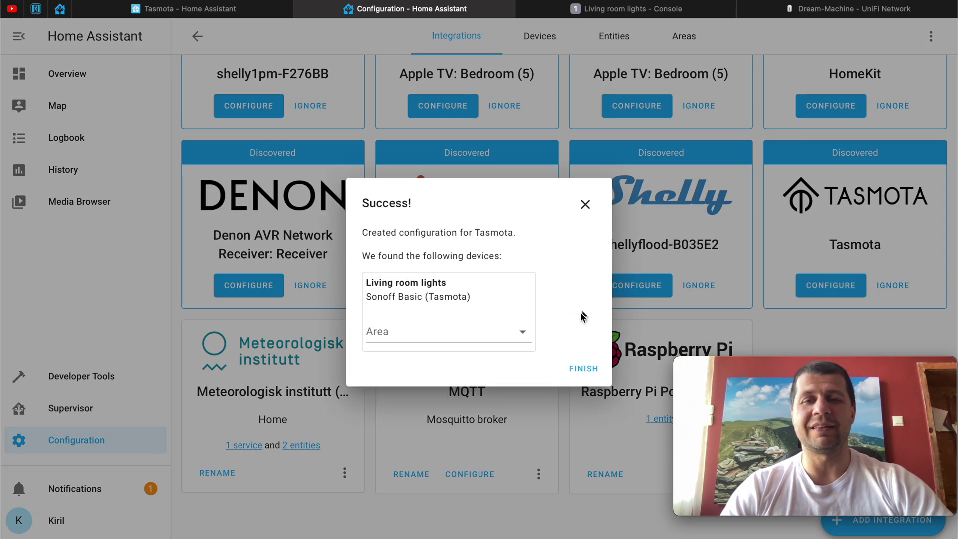
left_click(584, 370)
scroll(575, 246, "up", 3)
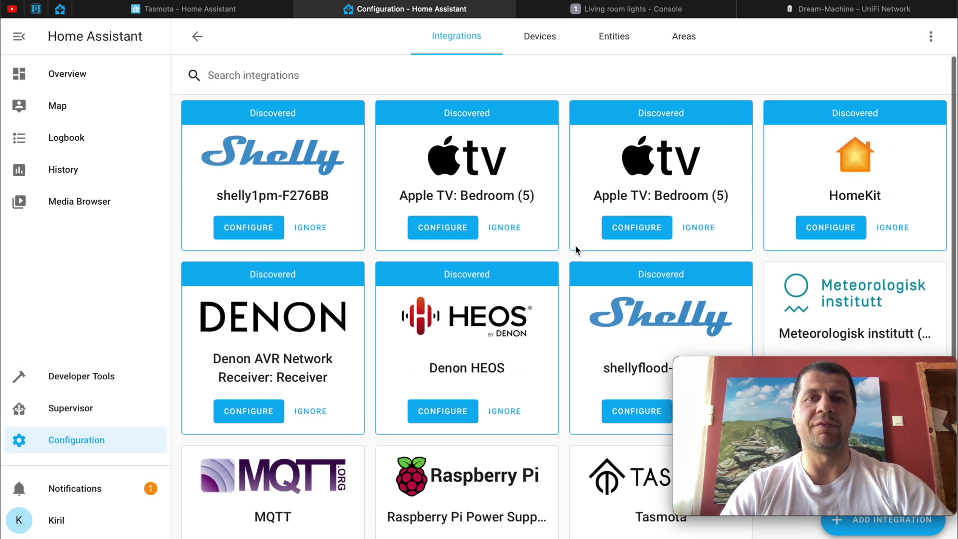
scroll(575, 247, "down", 2)
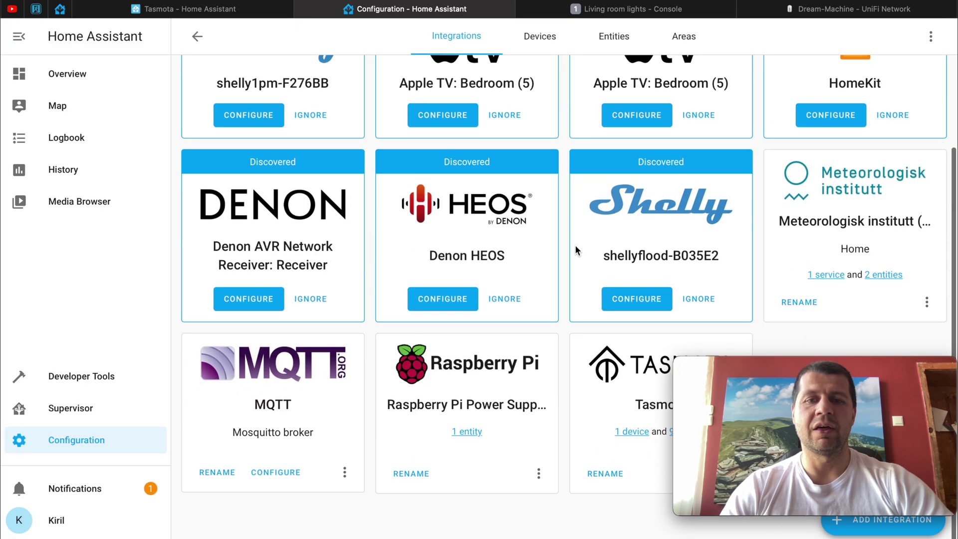
left_click(635, 432)
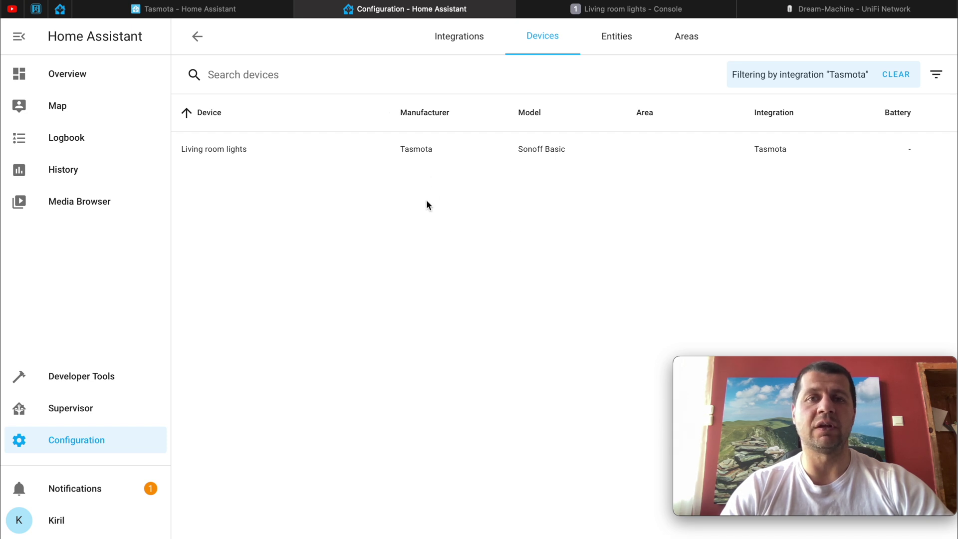
On the Living room lights device, enable the disabled IP and last restart time sensors
left_click(237, 159)
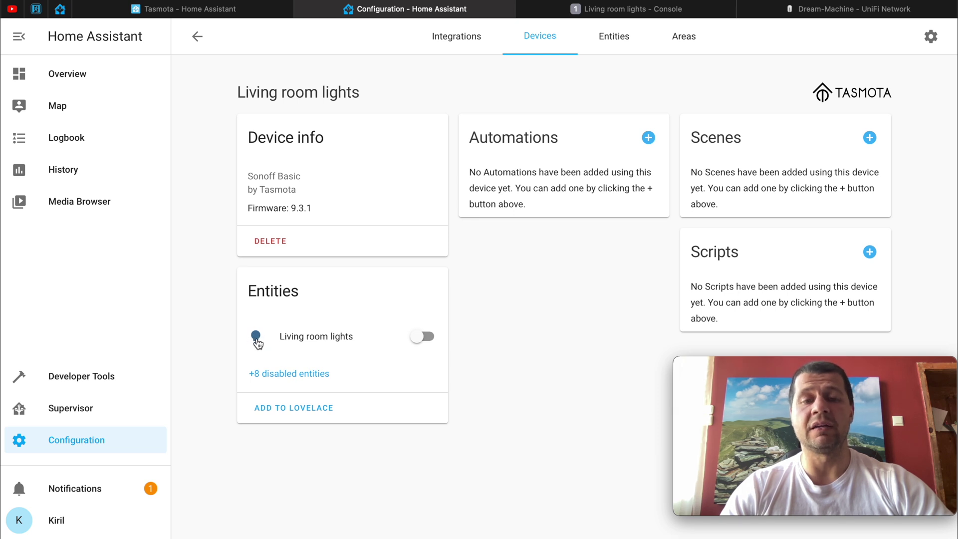
left_click(314, 381)
scroll(313, 382, "down", 3)
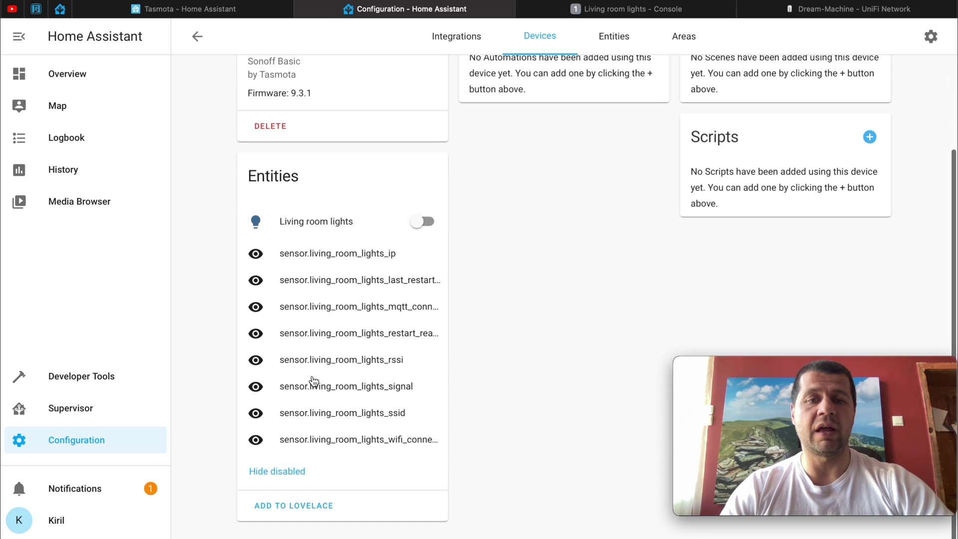
left_click(330, 252)
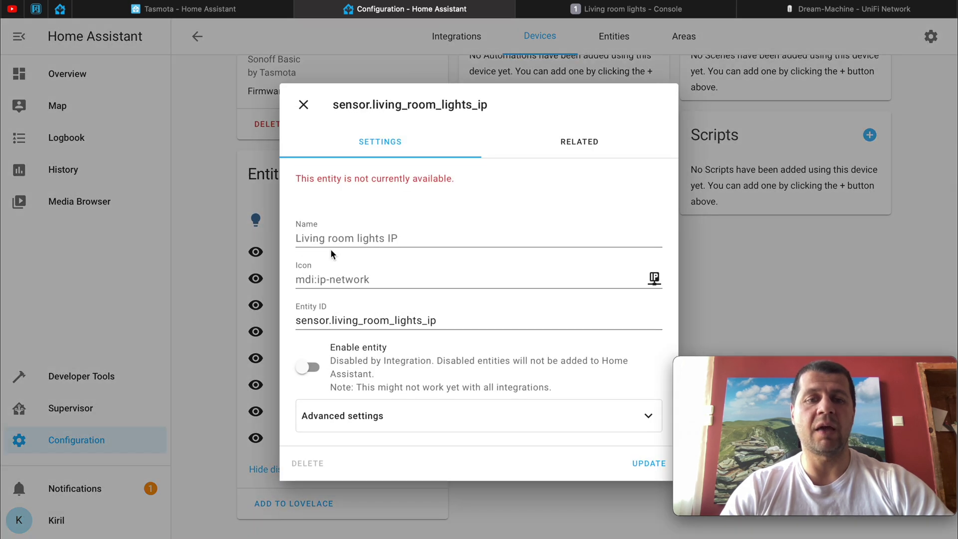
left_click(308, 368)
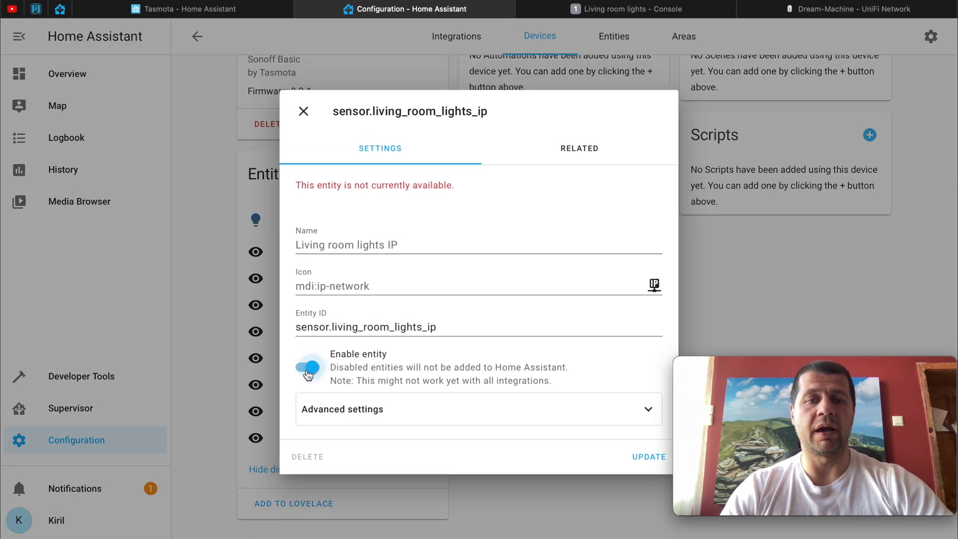
left_click(648, 457)
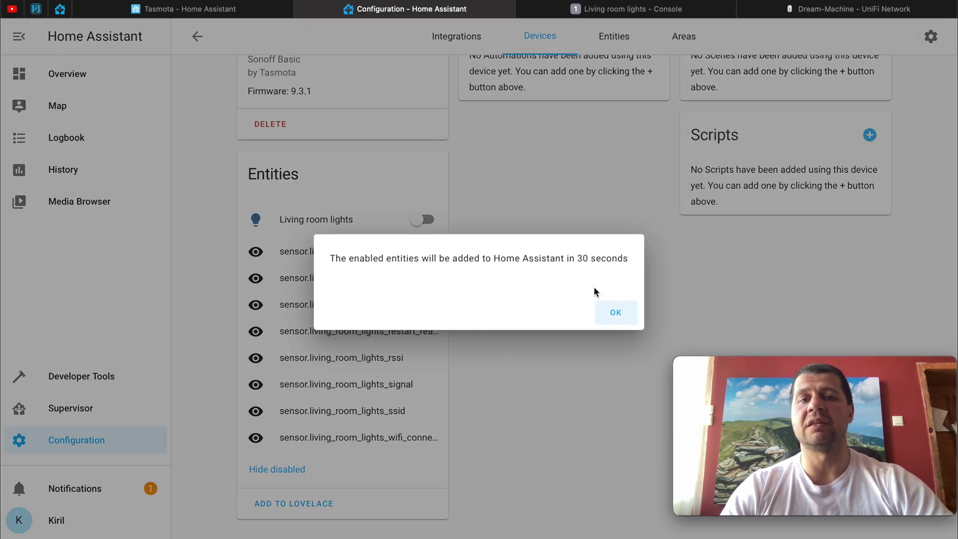
left_click(614, 313)
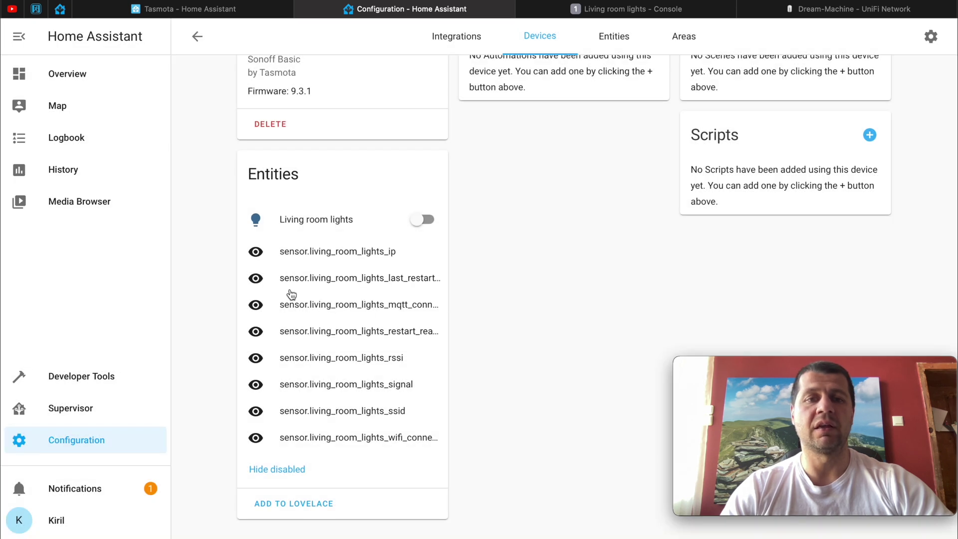
left_click(316, 279)
left_click(310, 368)
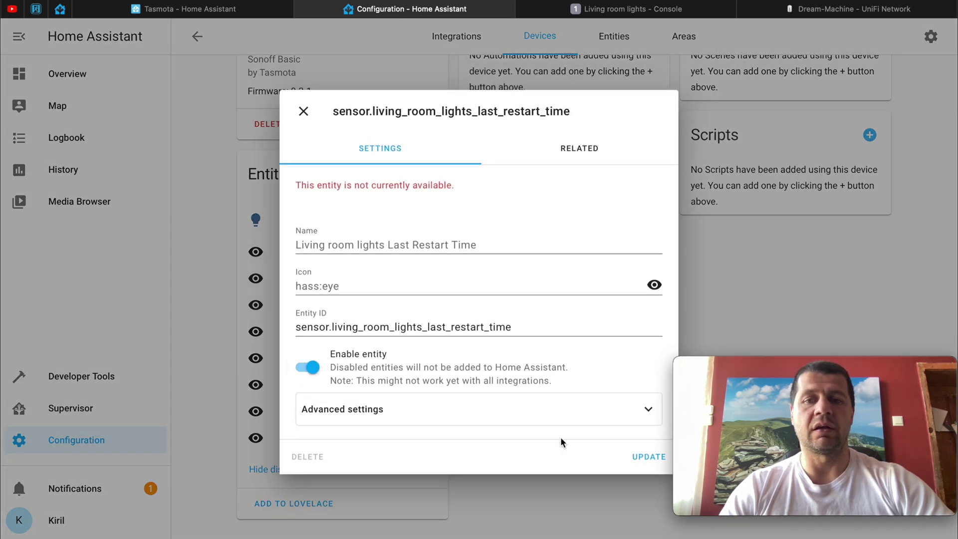
left_click(631, 454)
left_click(611, 322)
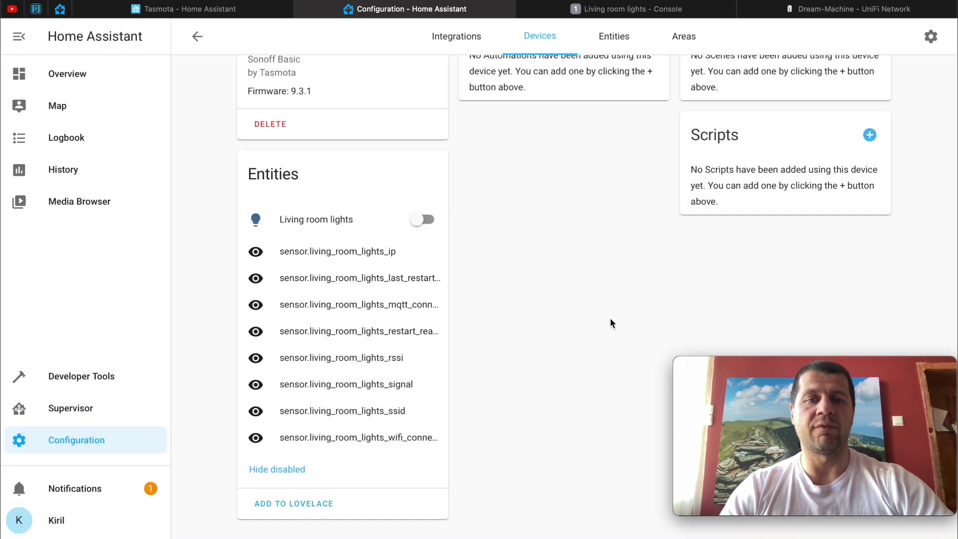
Enable the MQTT connect count, restart reason and RSSI sensor entities
left_click(324, 305)
left_click(306, 369)
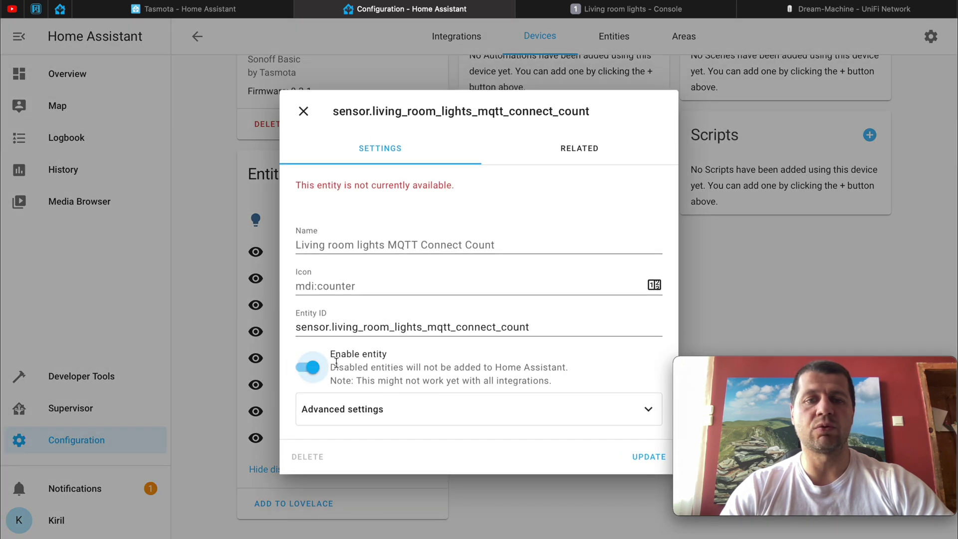
left_click(635, 457)
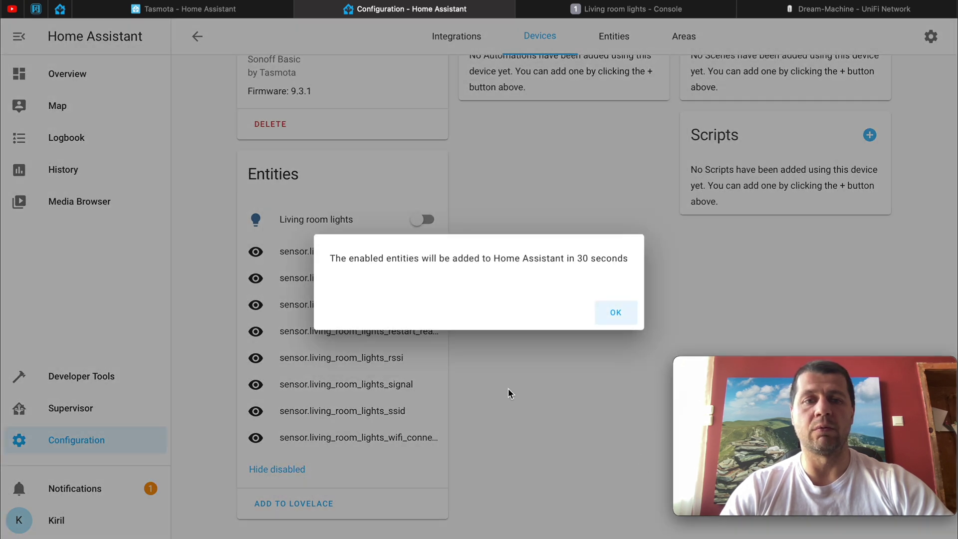
left_click(615, 315)
left_click(380, 331)
left_click(308, 368)
left_click(648, 463)
left_click(611, 311)
left_click(331, 357)
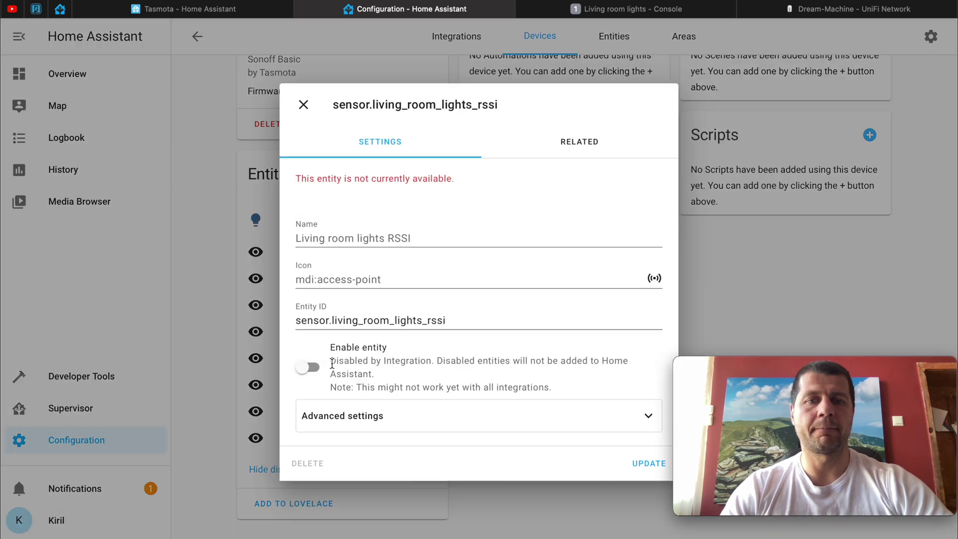
left_click(308, 368)
left_click(648, 462)
left_click(615, 312)
Enable the remaining signal, SSID and WiFi connect count sensor entities
left_click(349, 384)
left_click(307, 367)
left_click(646, 462)
left_click(368, 423)
left_click(308, 368)
left_click(647, 461)
left_click(615, 312)
left_click(362, 437)
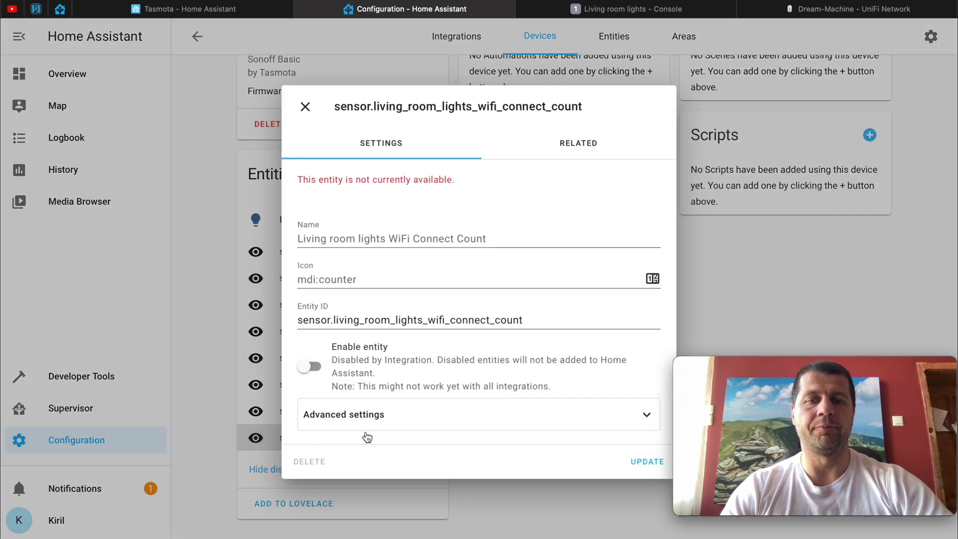
left_click(308, 368)
left_click(645, 459)
left_click(615, 313)
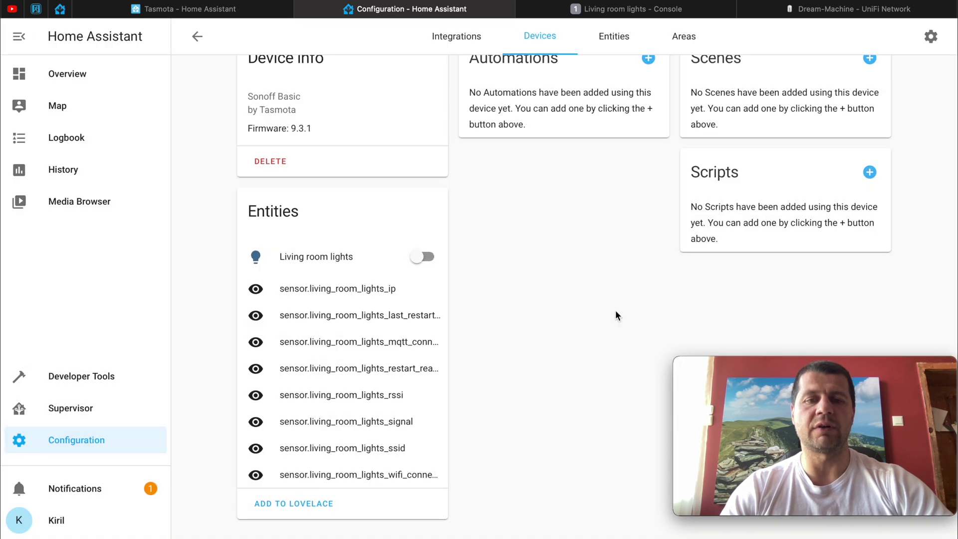
scroll(354, 319, "up", 3)
scroll(526, 69, "down", 3)
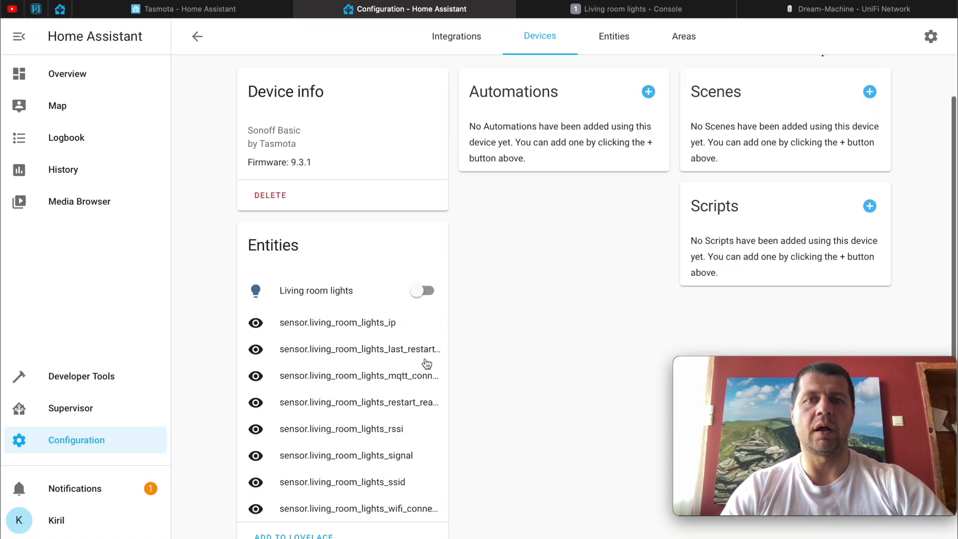
Reload the device page and save an Entities card with the Living room lights entities to the Home view
key("super+r")
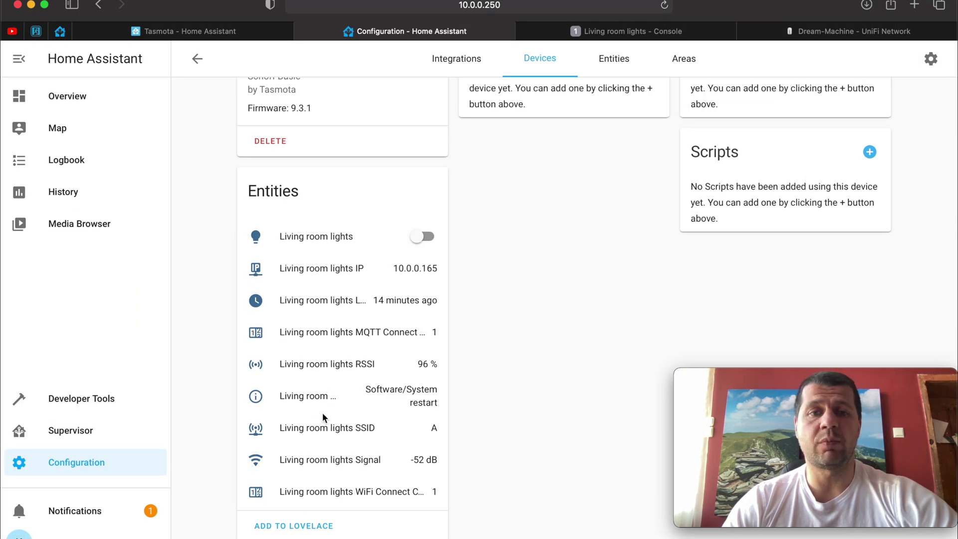
left_click(293, 526)
scroll(549, 449, "down", 2)
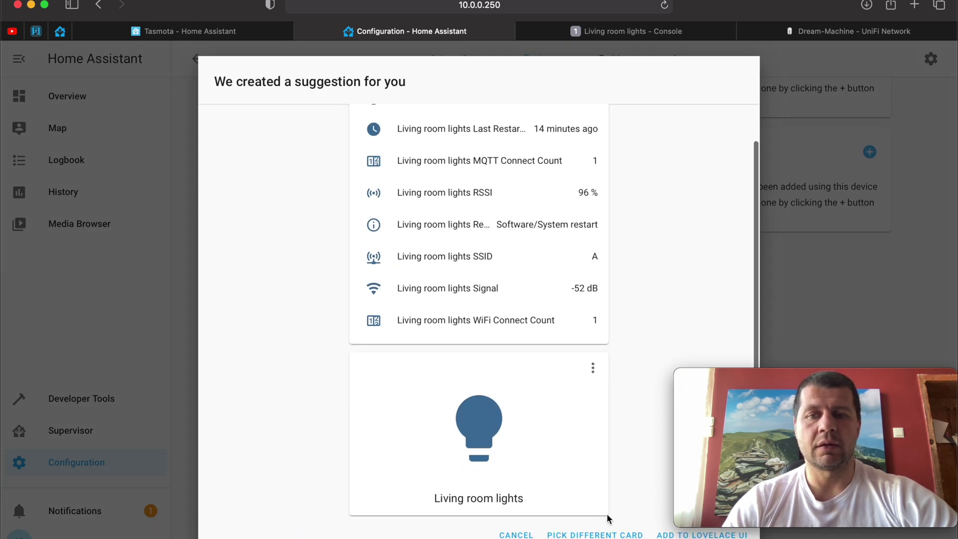
left_click(600, 533)
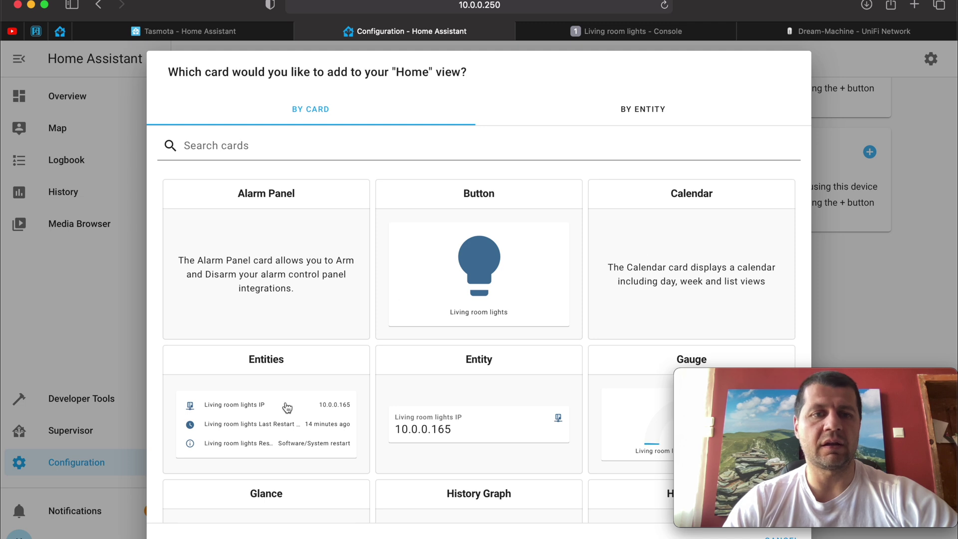
left_click(265, 409)
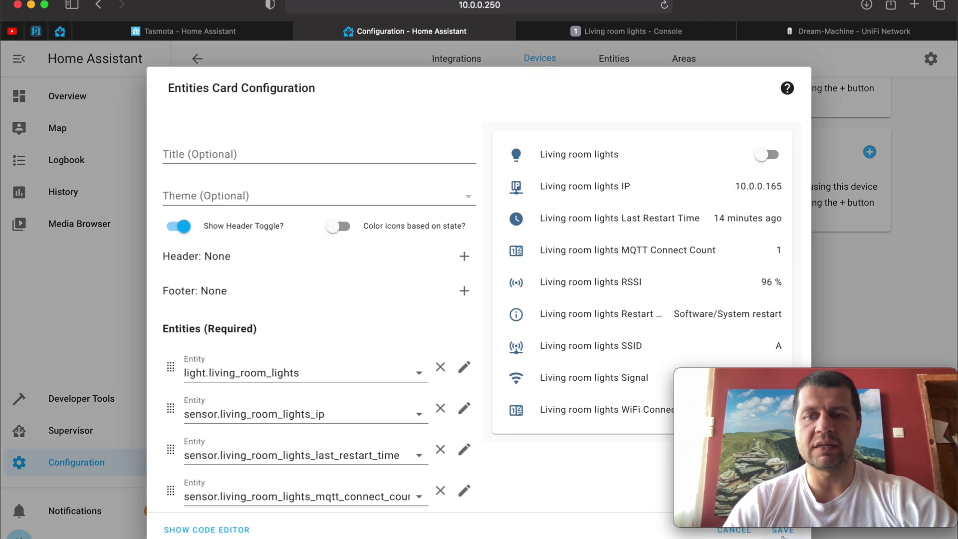
left_click(782, 531)
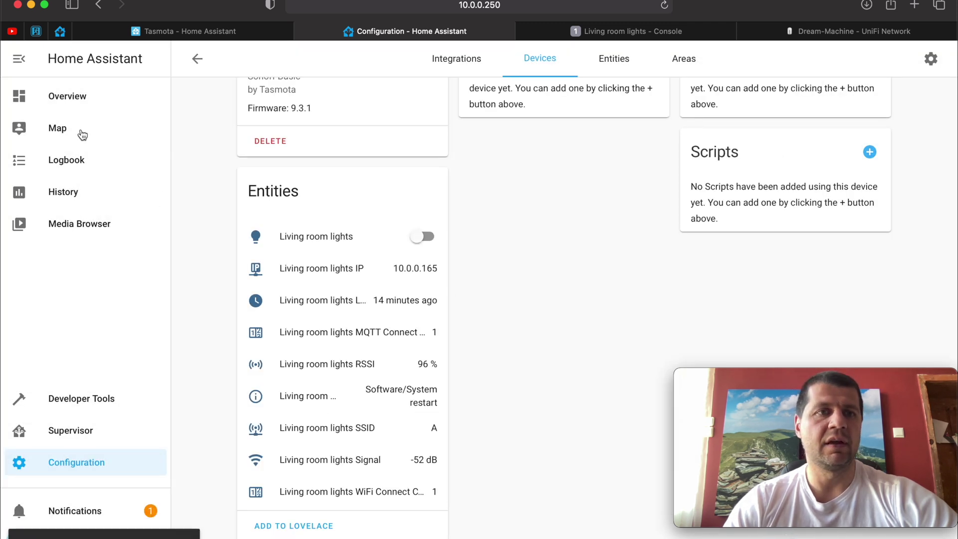
Go to the Overview dashboard to see the new Living room lights card and its sensor readings
left_click(89, 106)
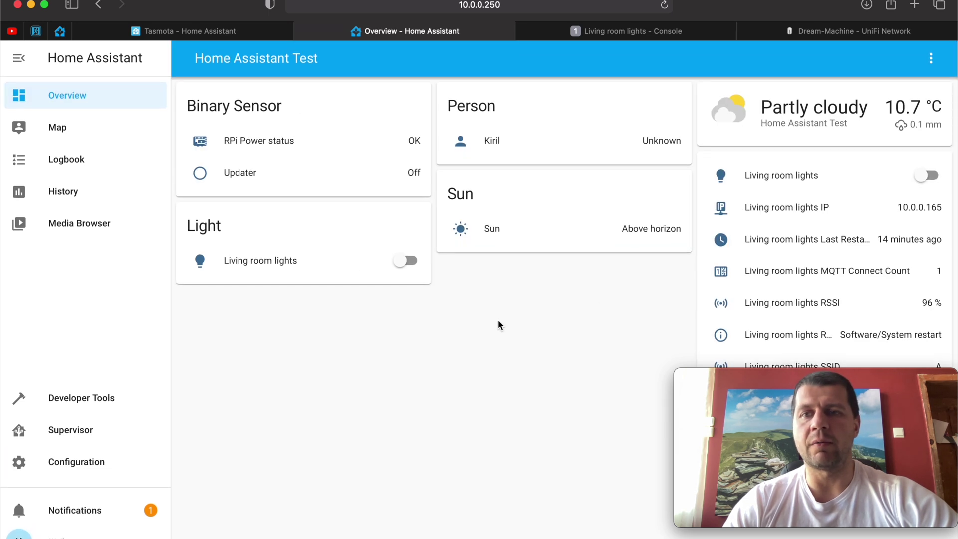
mouse_move(758, 392)
left_click_drag(786, 382, 451, 344)
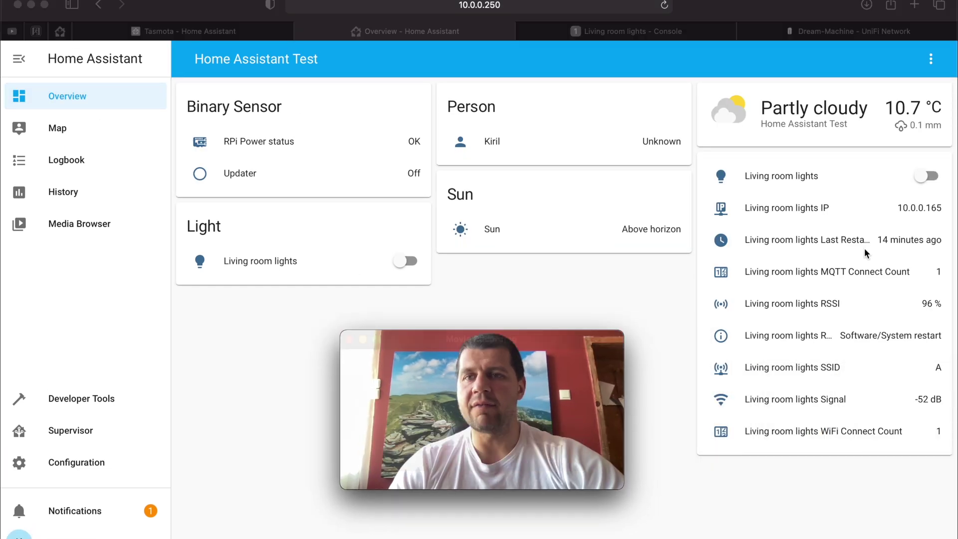